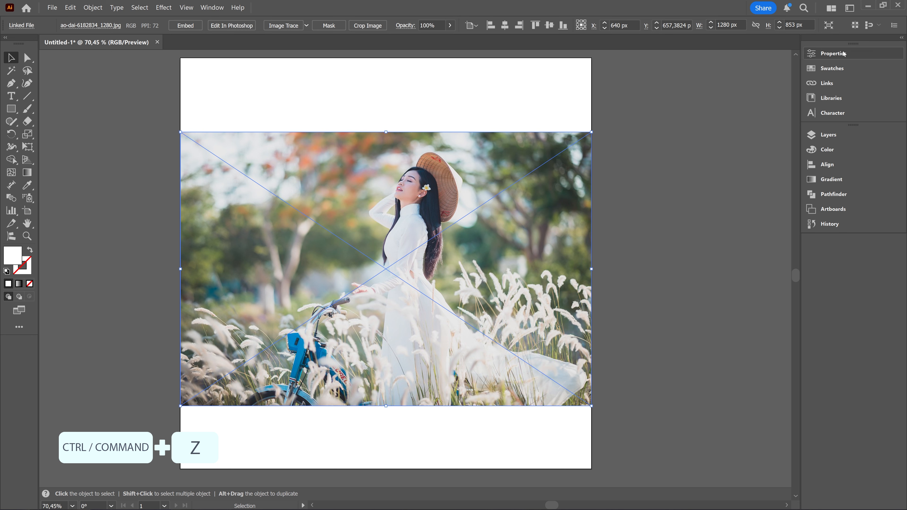
# - Show the link information of the linked ao-dai-6182834_1280.jpg photo from its properties
pyautogui.click(842, 54)
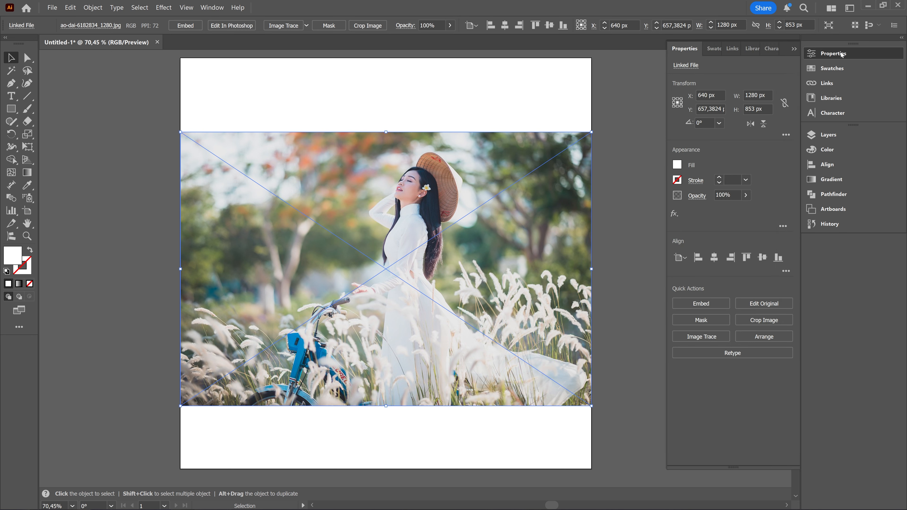
pyautogui.click(204, 9)
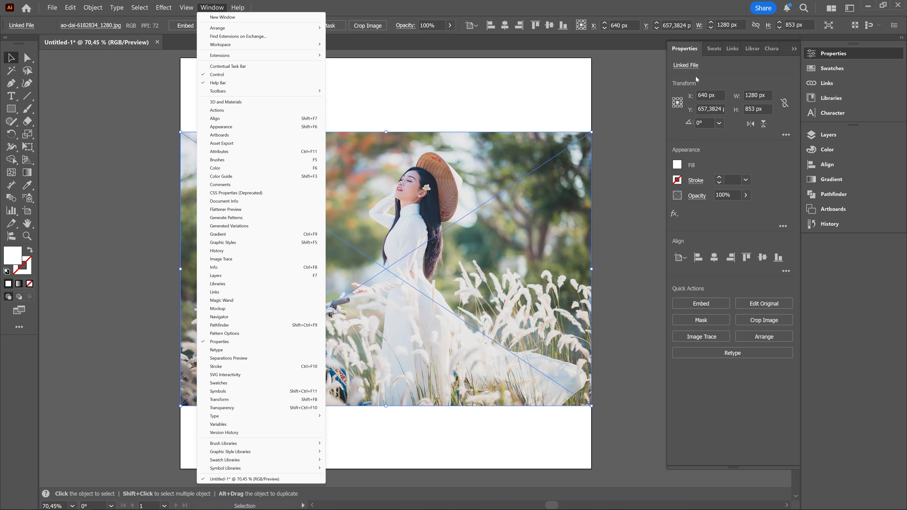
pyautogui.click(680, 58)
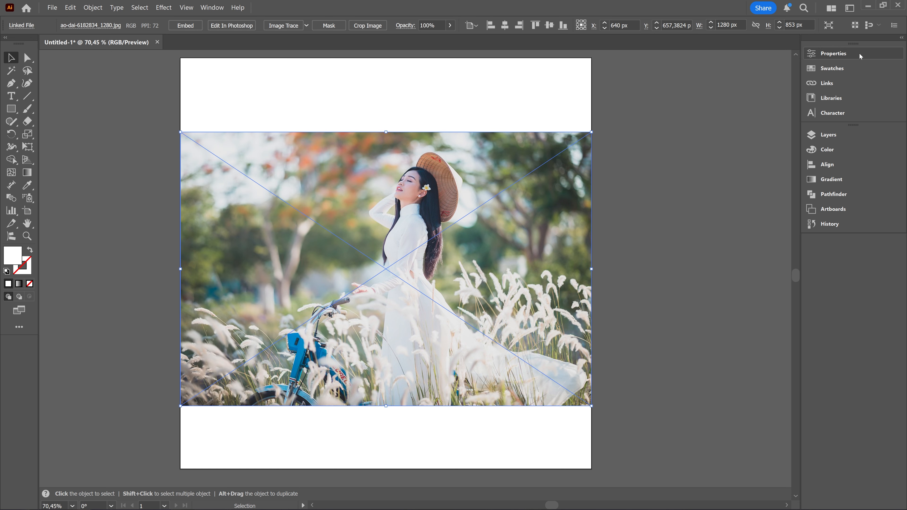
pyautogui.click(809, 55)
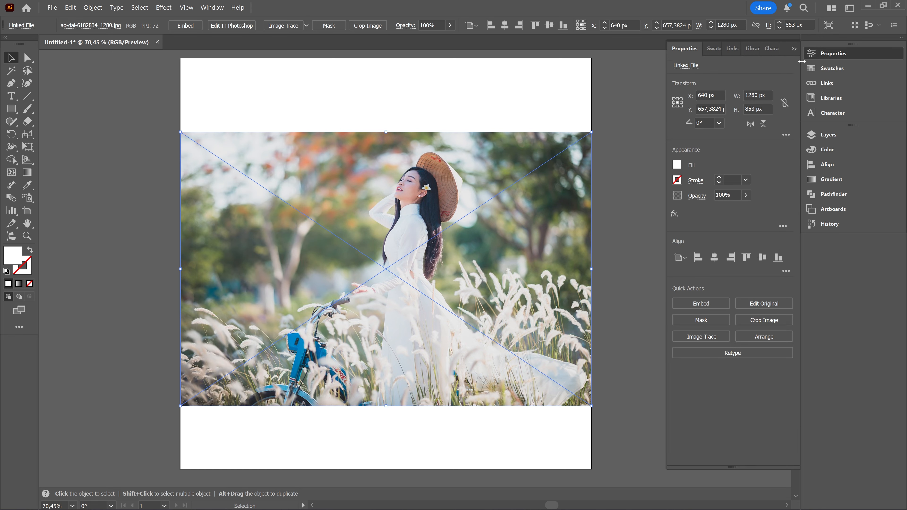
pyautogui.click(685, 68)
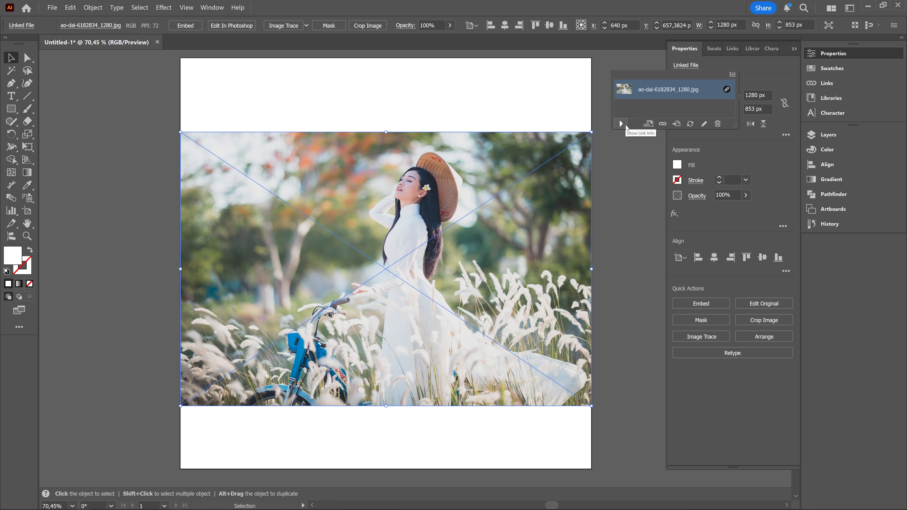
pyautogui.click(625, 125)
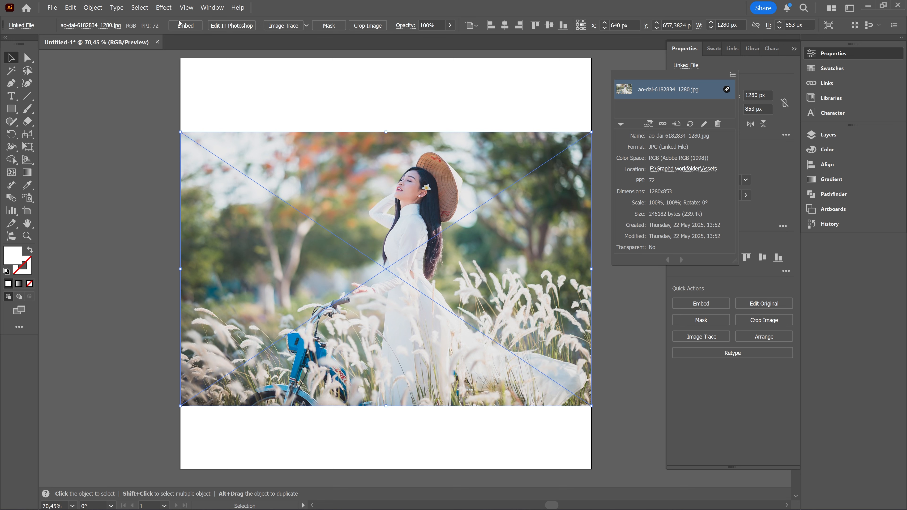
# - Embed the linked ao-dai-6182834_1280.jpg photo through its link options
pyautogui.click(732, 75)
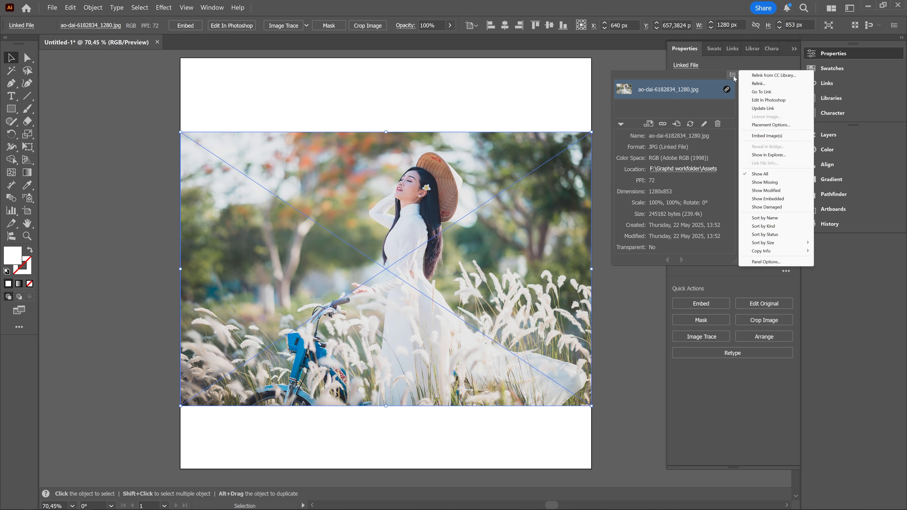
pyautogui.click(775, 136)
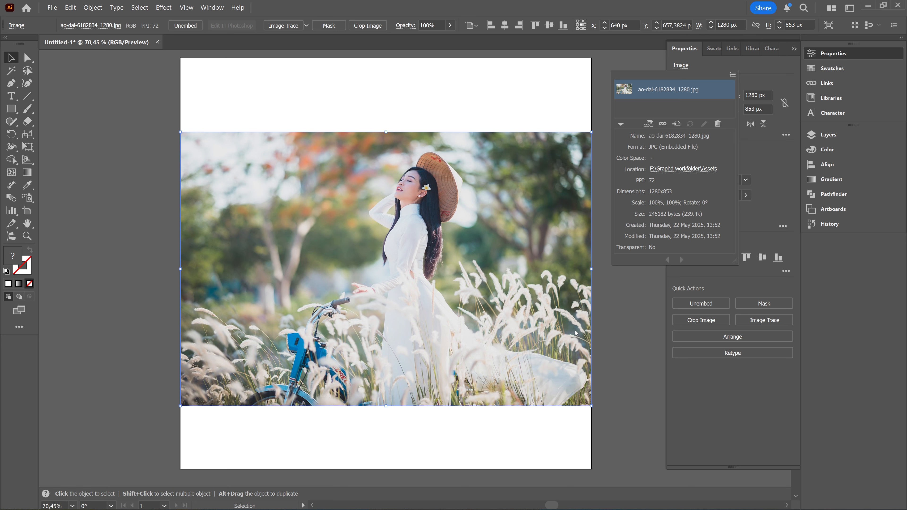
pyautogui.hotkey('ctrl', 'z')
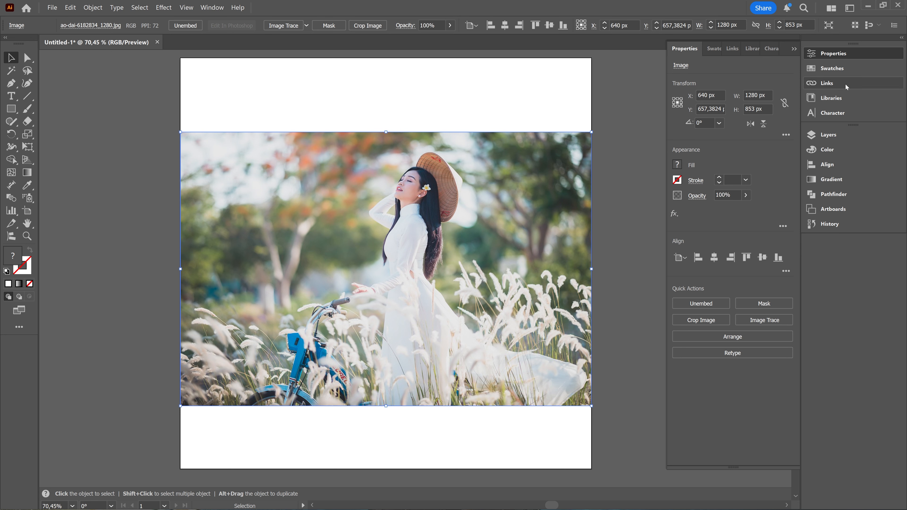
# - Examine the ao-dai photo's entry in the Links list and the embedding options offered for it
pyautogui.click(827, 83)
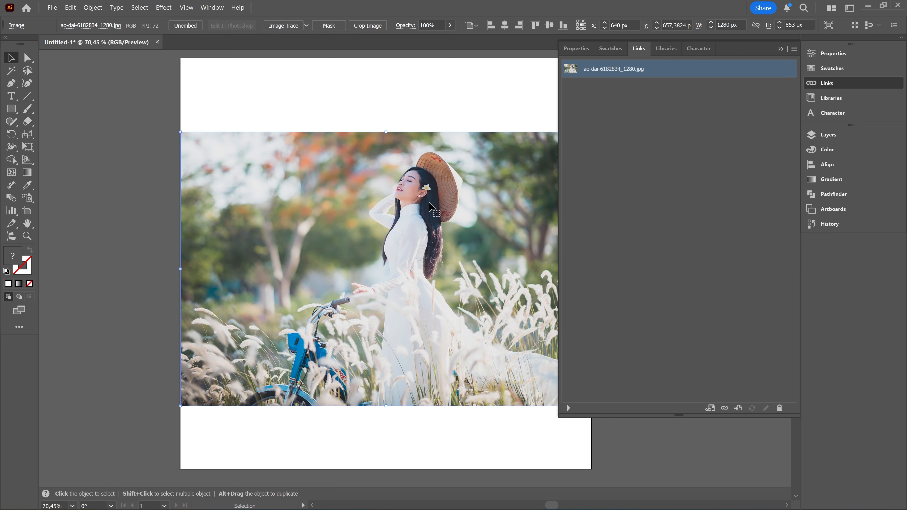
pyautogui.click(222, 10)
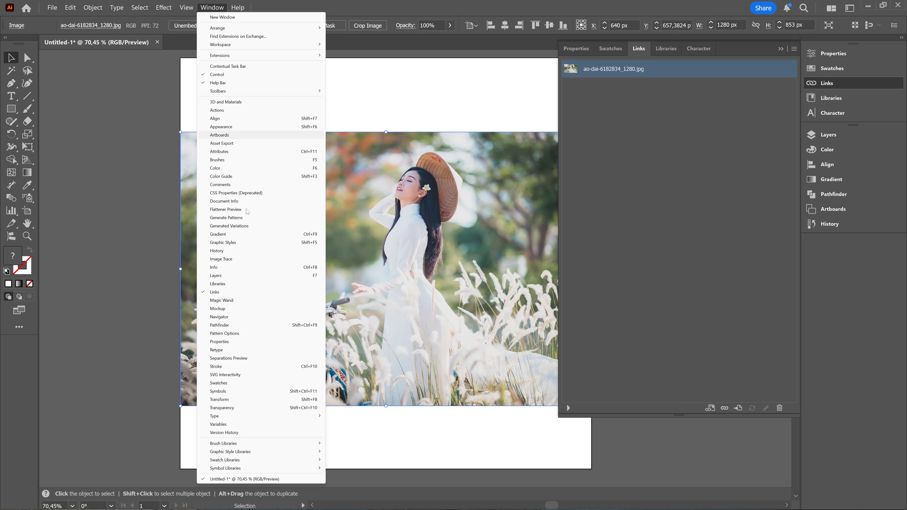
pyautogui.click(630, 194)
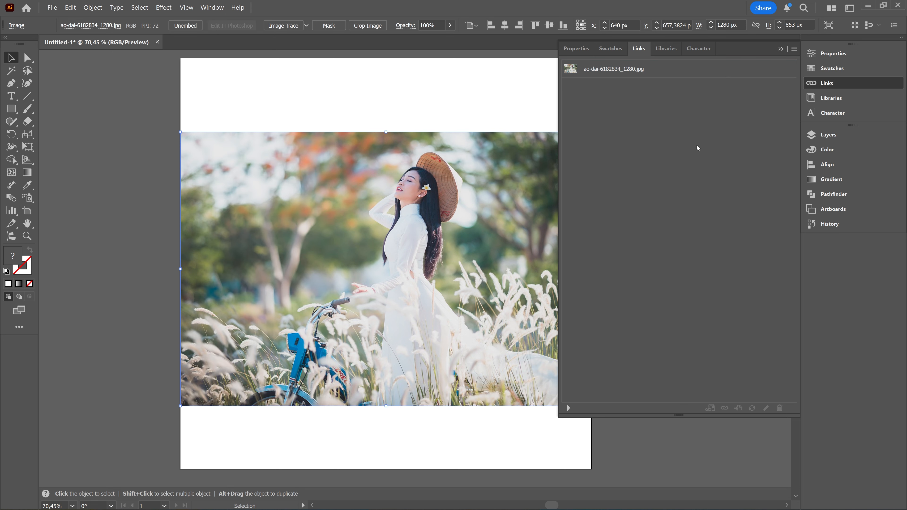
pyautogui.click(620, 71)
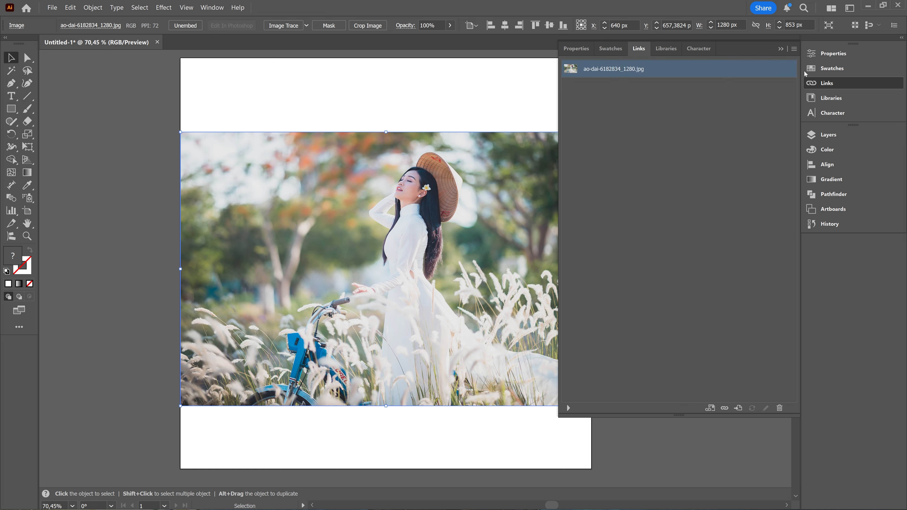
pyautogui.click(794, 50)
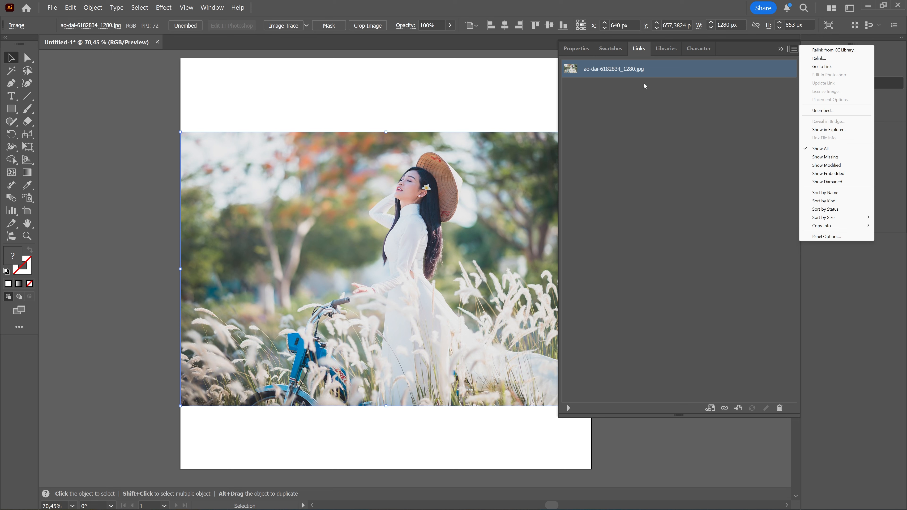
pyautogui.click(824, 111)
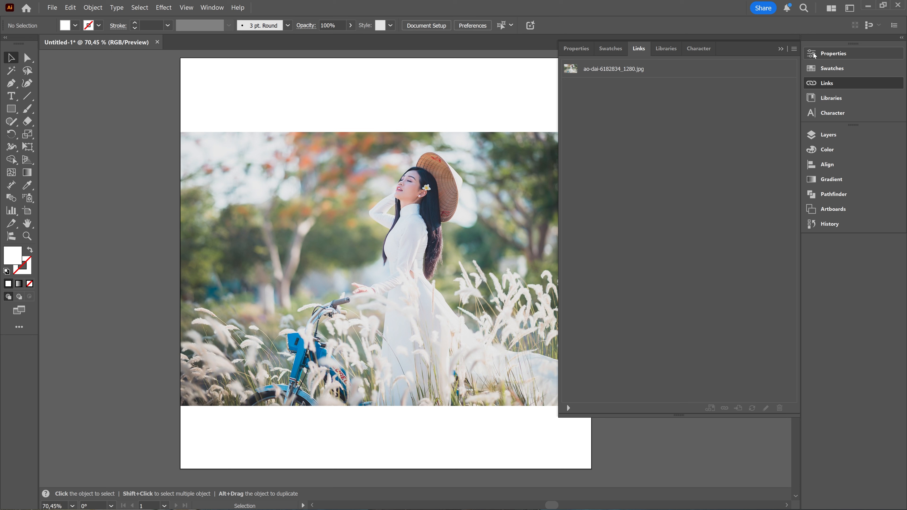
pyautogui.click(794, 49)
pyautogui.click(406, 101)
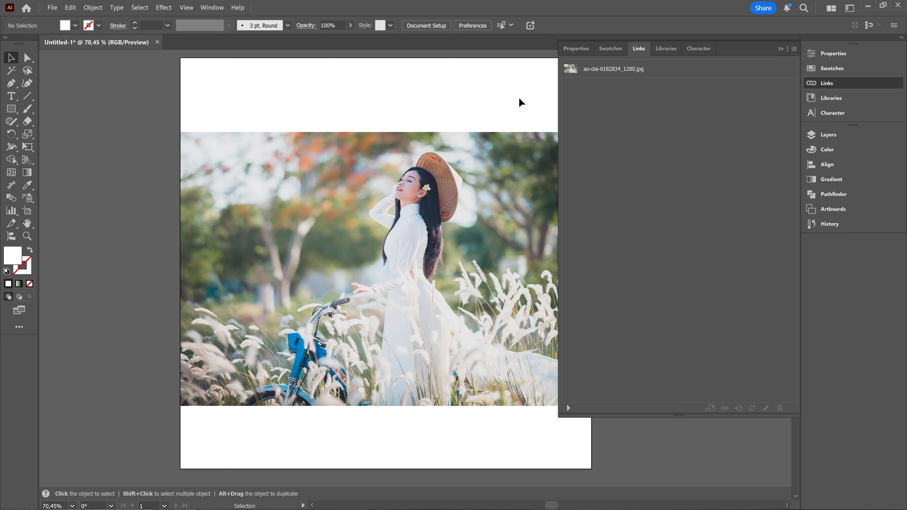
# - Undo the photo's embedding, reselect the linked photo and embed it through the Links list options
pyautogui.hotkey('ctrl', 'z')
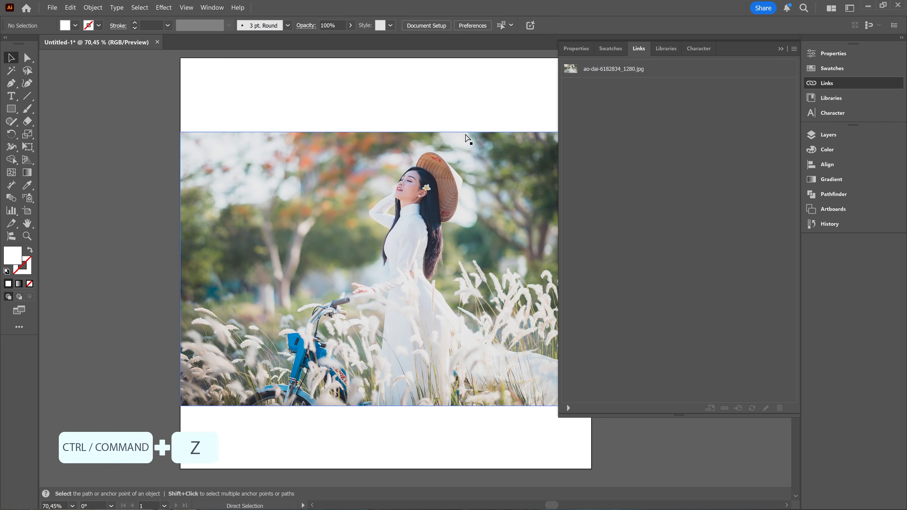
pyautogui.click(389, 232)
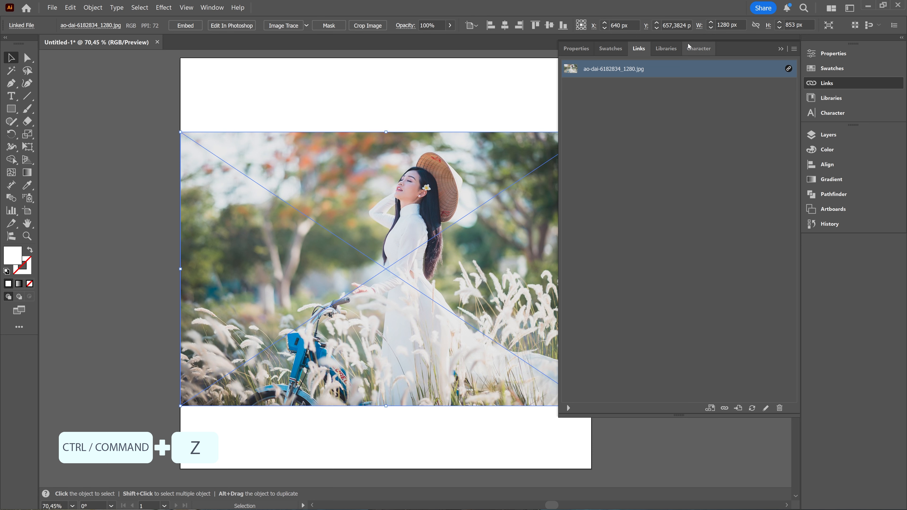
pyautogui.click(794, 49)
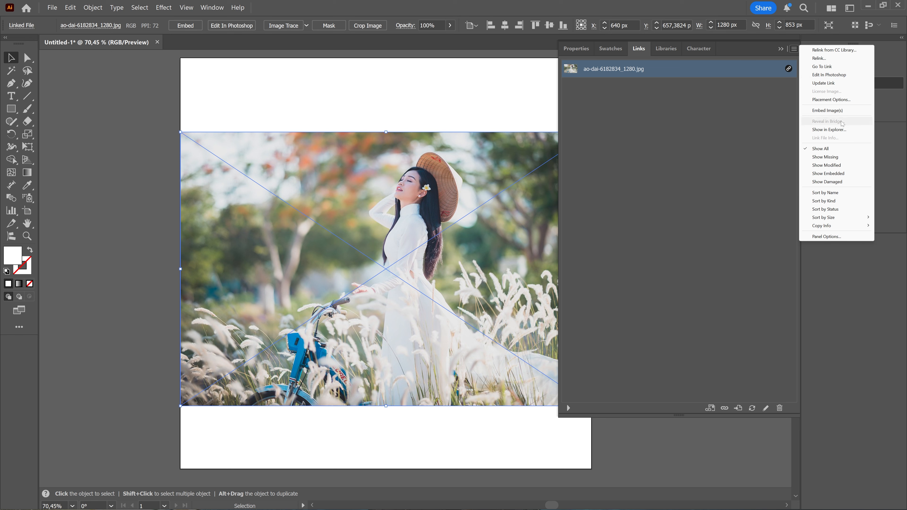
pyautogui.click(841, 111)
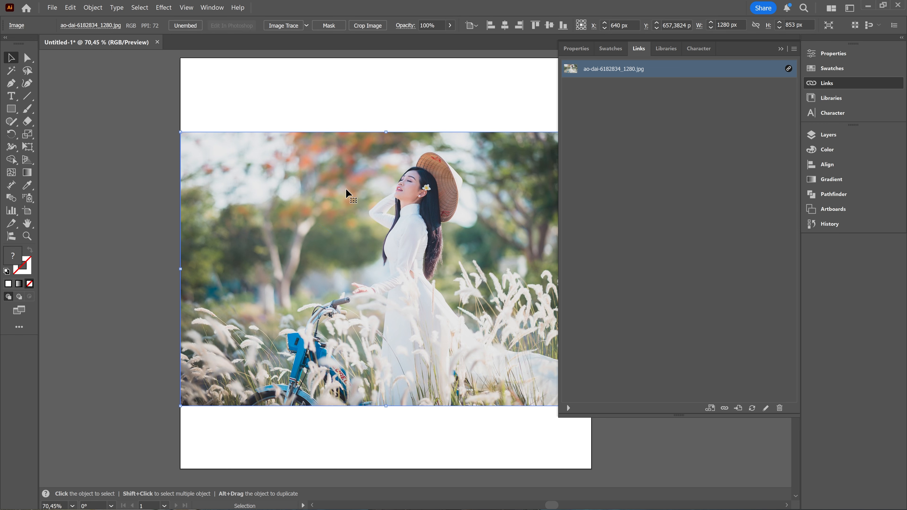
# - Revert the photo to a linked file, embed it using the Embed quick action in its properties, and deselect it
pyautogui.click(577, 49)
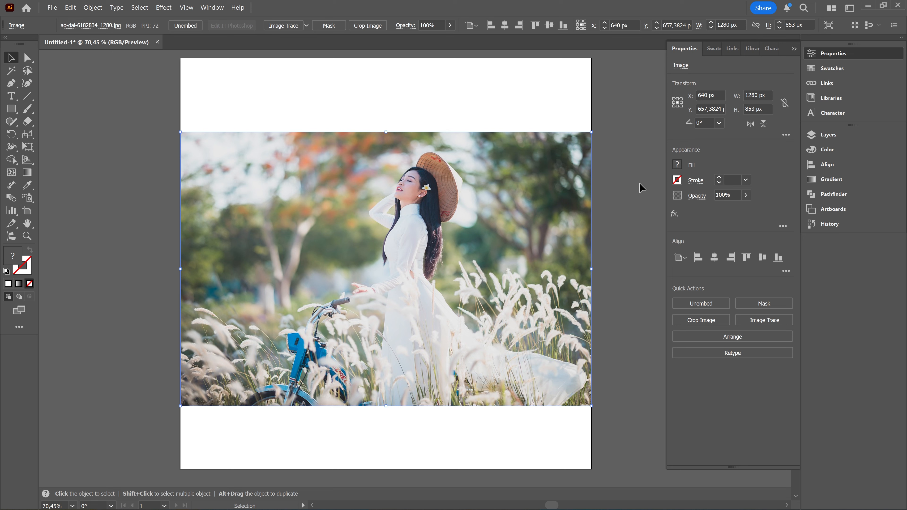
pyautogui.click(154, 205)
pyautogui.click(368, 213)
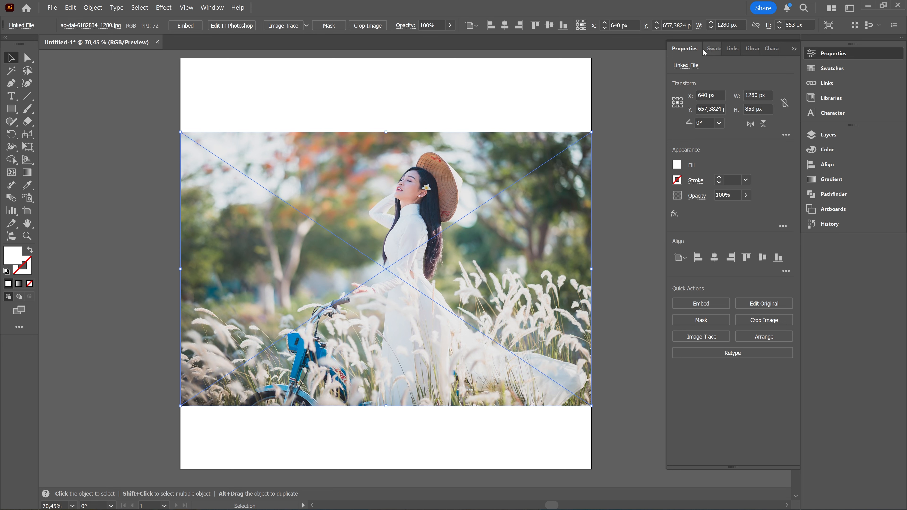
pyautogui.click(682, 49)
pyautogui.click(840, 54)
pyautogui.click(694, 302)
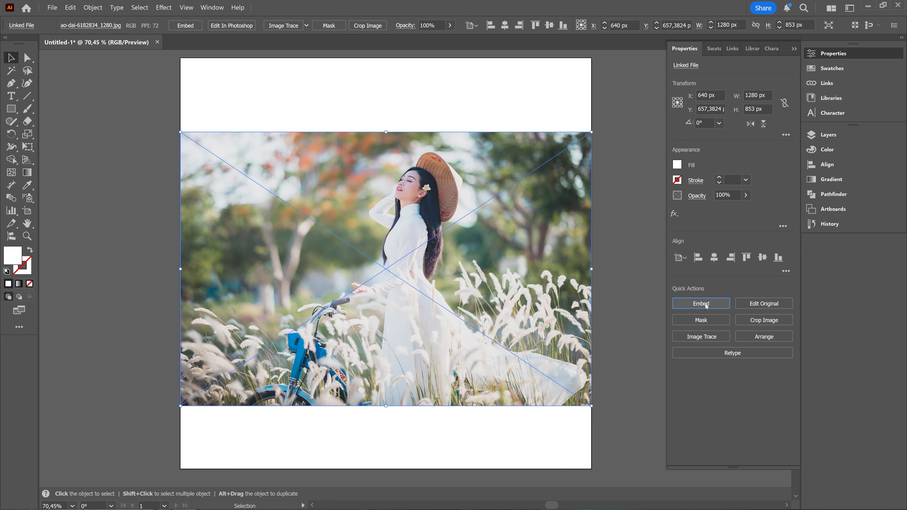
pyautogui.click(649, 277)
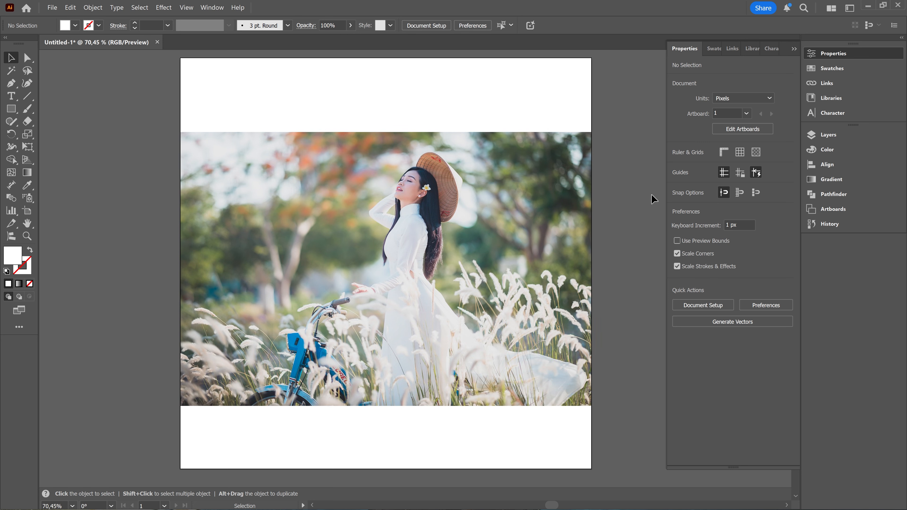
pyautogui.click(795, 49)
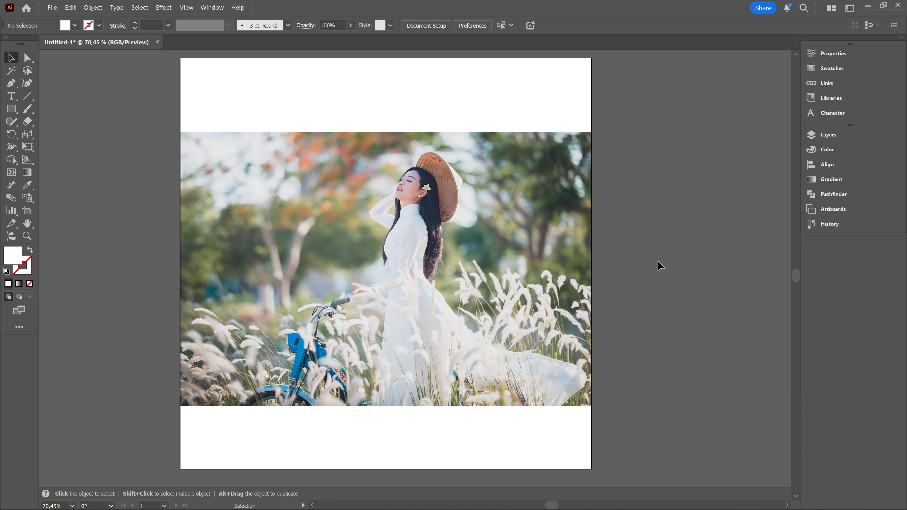
# - Place sunset-1373171_1280.jpg with Link turned off, drawn about 856 × 481 px over the upper part of the ao-dai photo
pyautogui.click(53, 7)
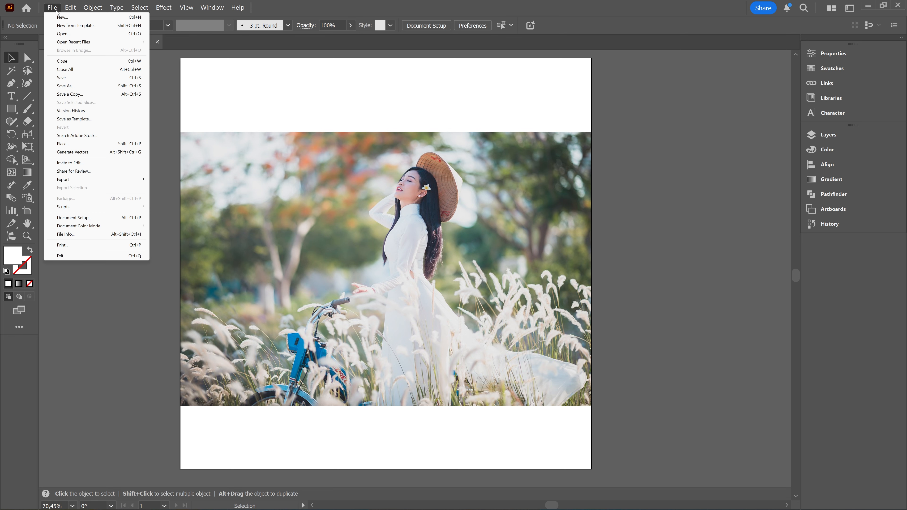
pyautogui.click(88, 144)
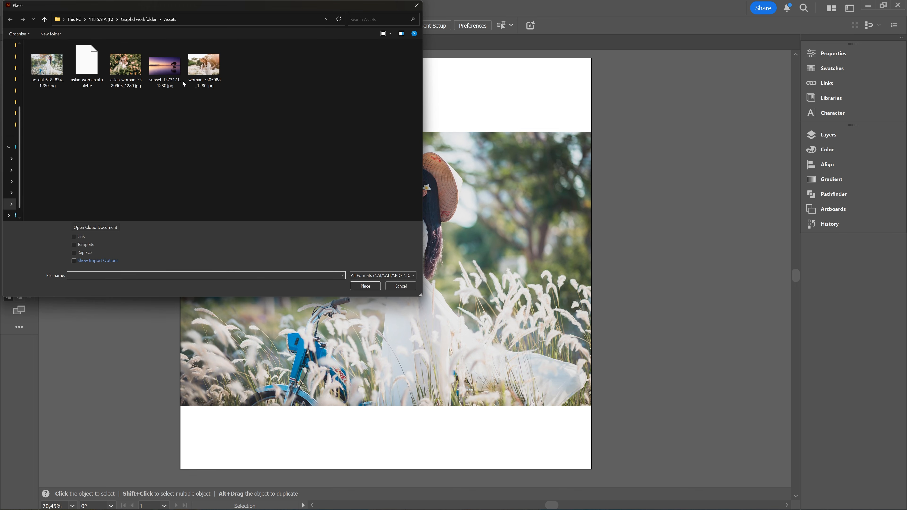
pyautogui.click(164, 69)
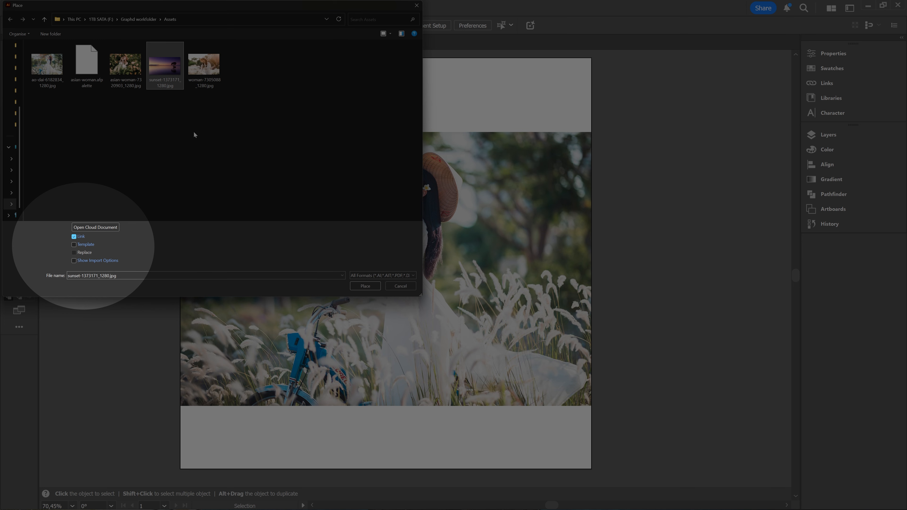
pyautogui.click(74, 237)
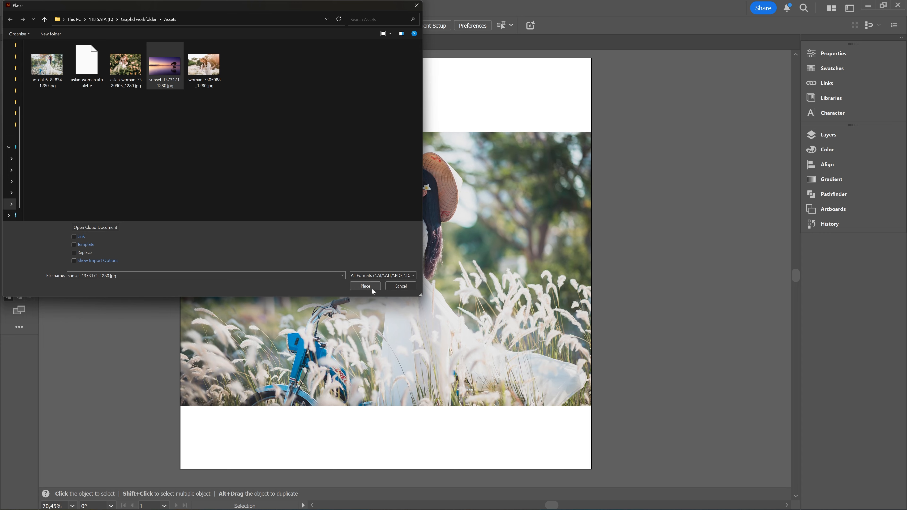
pyautogui.click(371, 288)
pyautogui.moveTo(320, 104); pyautogui.dragTo(597, 363)
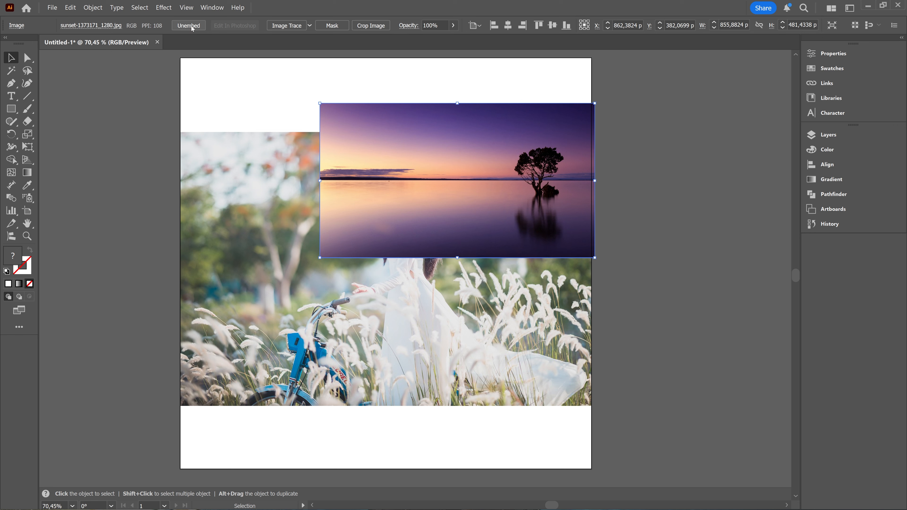
# - Examine the placed sunset image's link information and its embedding options in the properties and the Links list
pyautogui.click(827, 55)
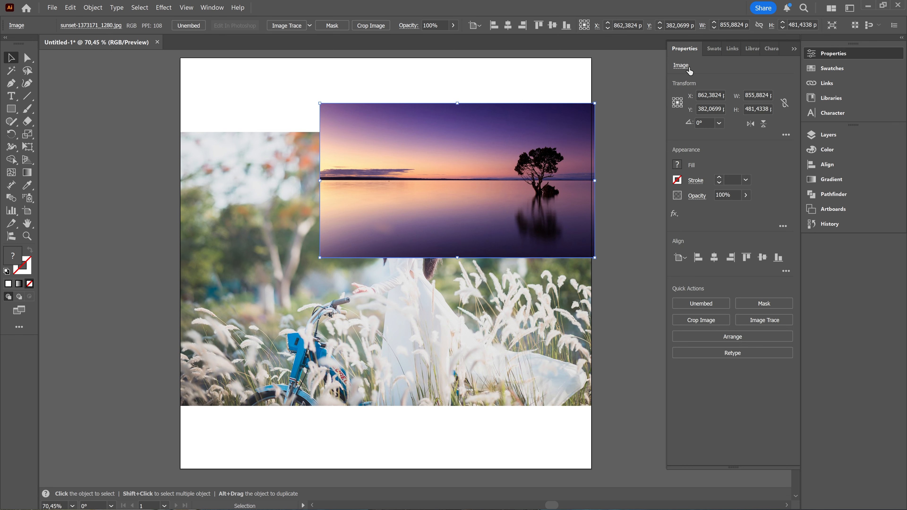
pyautogui.click(680, 66)
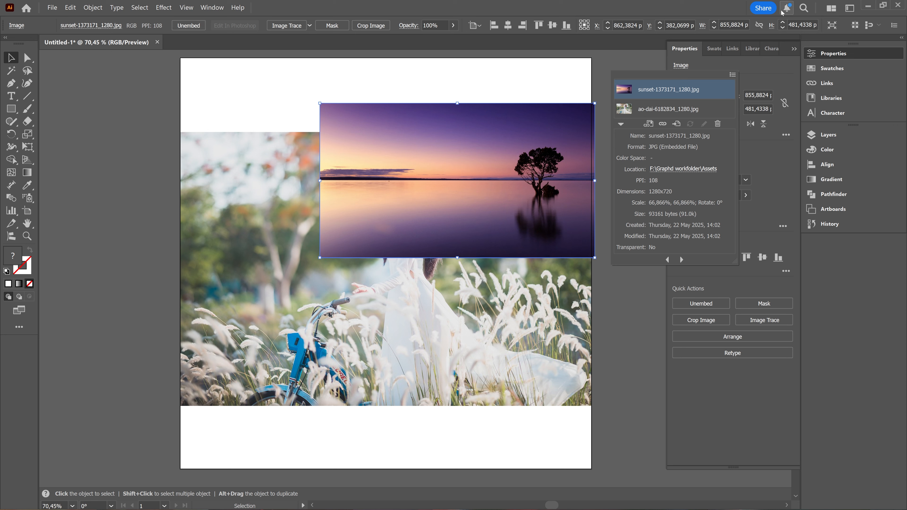
pyautogui.click(733, 75)
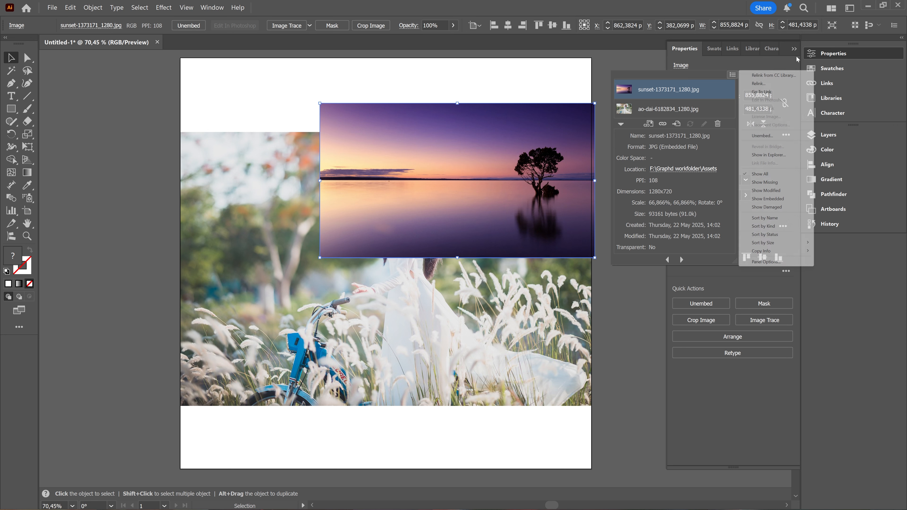
pyautogui.click(733, 49)
pyautogui.click(732, 49)
pyautogui.click(733, 75)
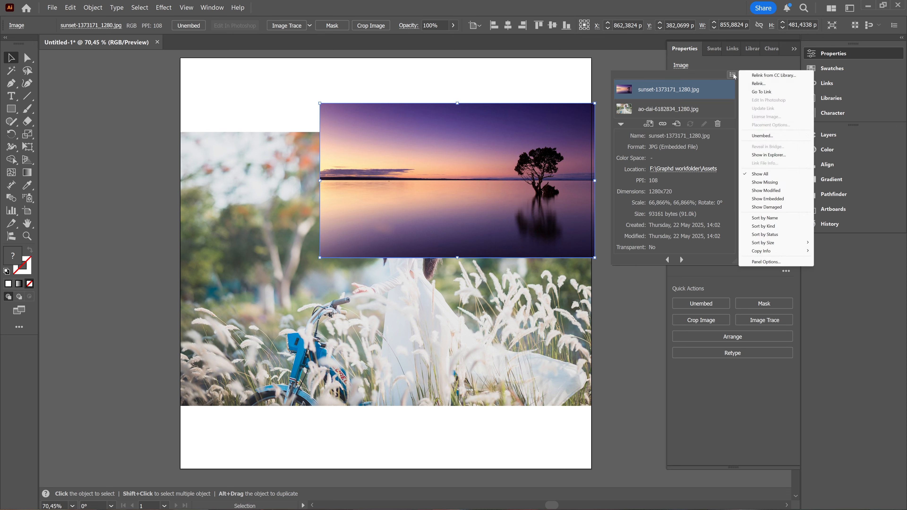
pyautogui.click(715, 55)
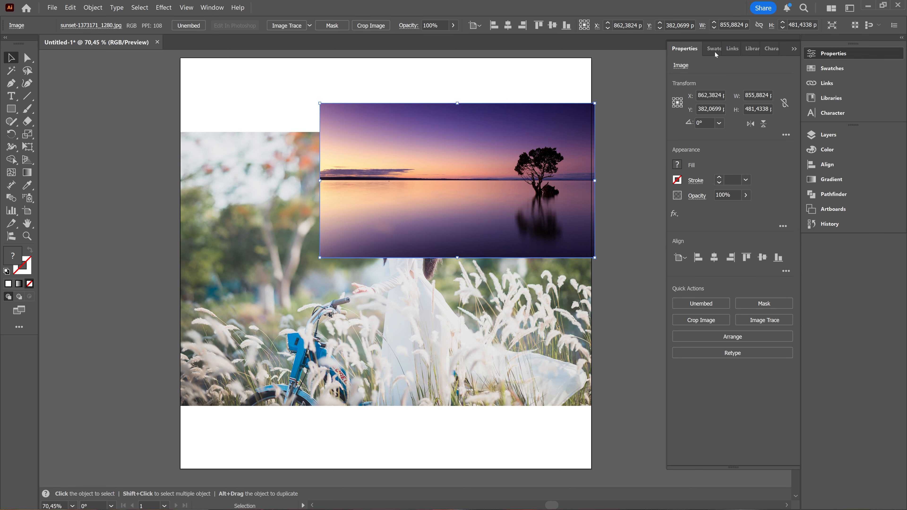
pyautogui.click(732, 48)
pyautogui.click(794, 49)
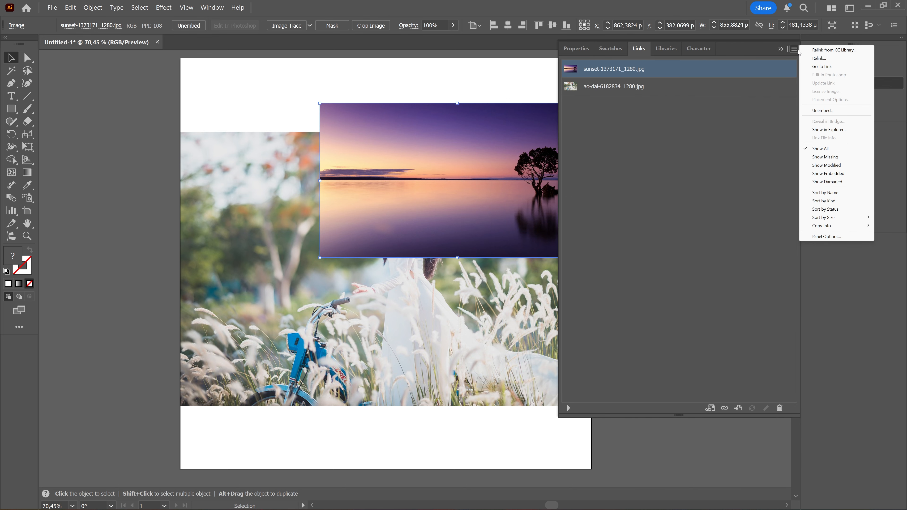
# - Move the sunset image over the ao-dai photo's lower-right corner, to about X 1407 px, Y 998 px, and leave it deselected
pyautogui.click(610, 78)
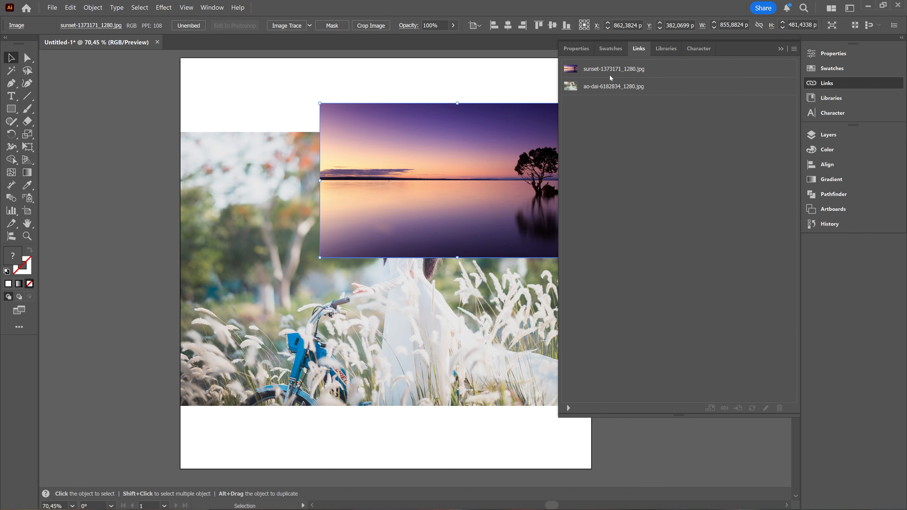
pyautogui.click(675, 248)
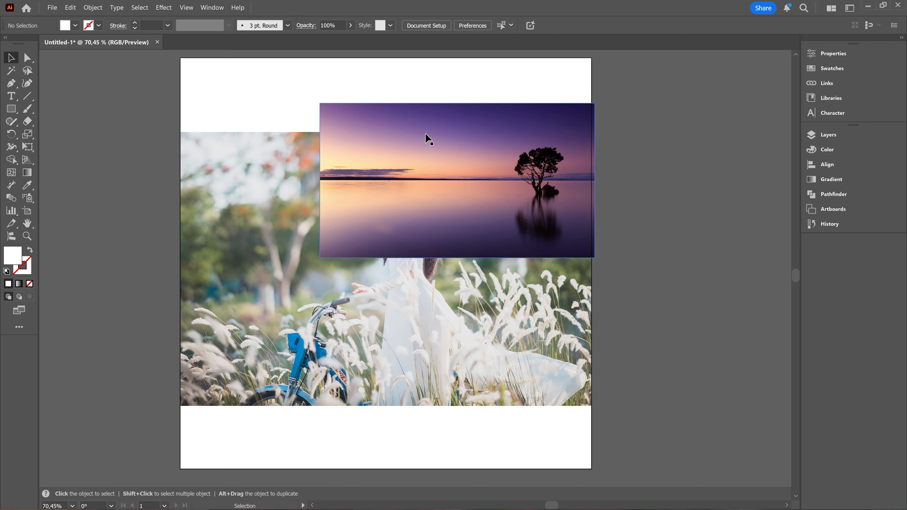
pyautogui.moveTo(426, 137); pyautogui.dragTo(603, 330)
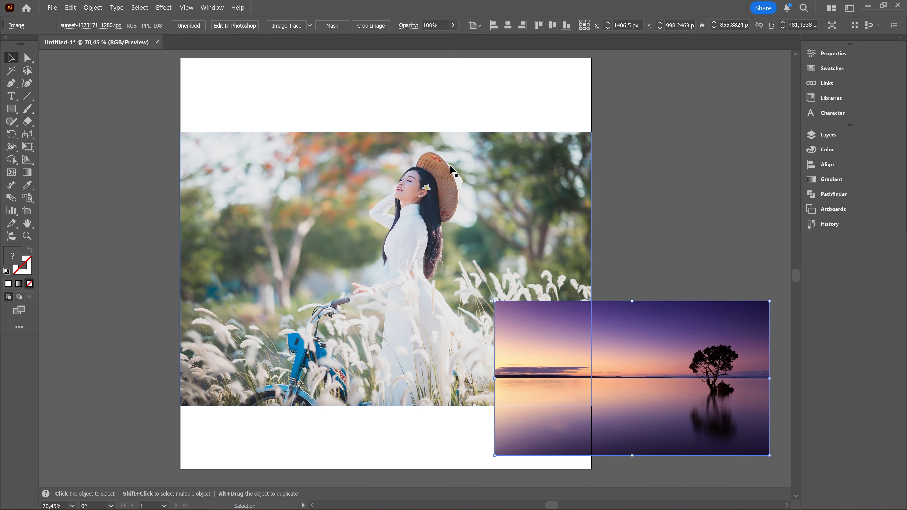
pyautogui.click(702, 217)
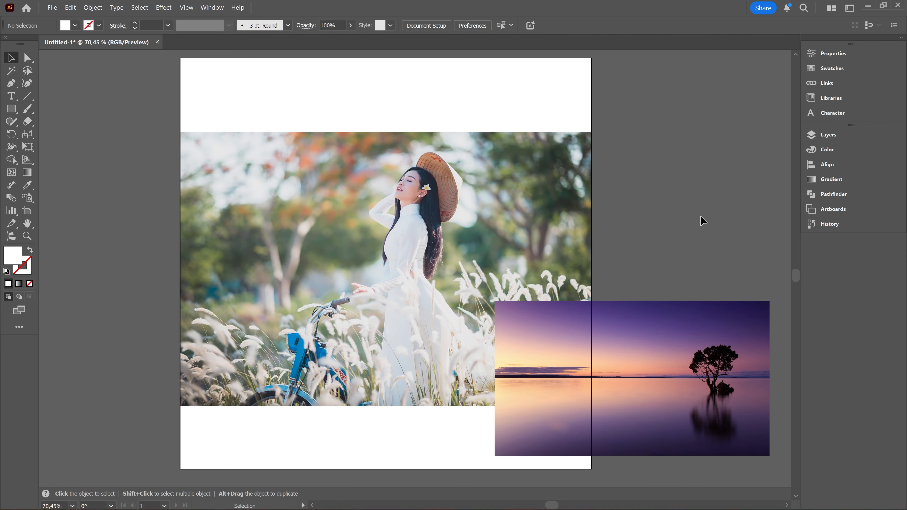
pyautogui.click(641, 317)
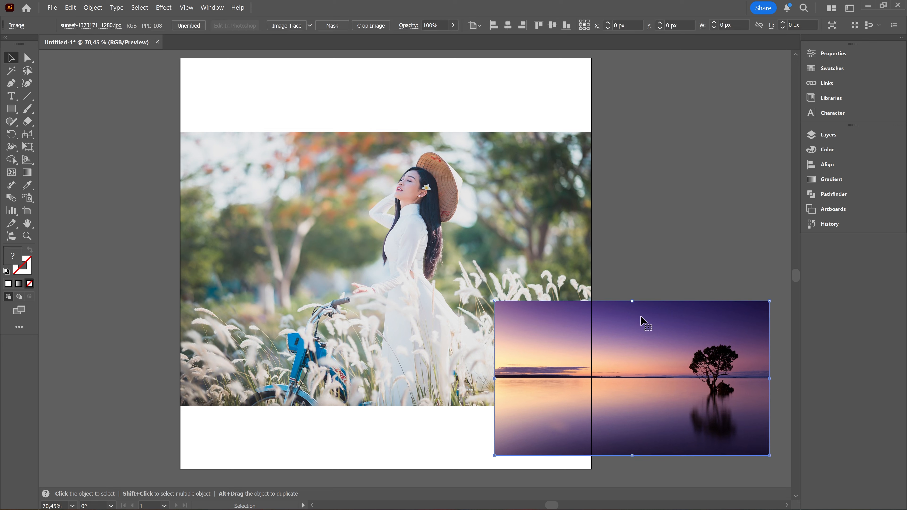
pyautogui.click(676, 203)
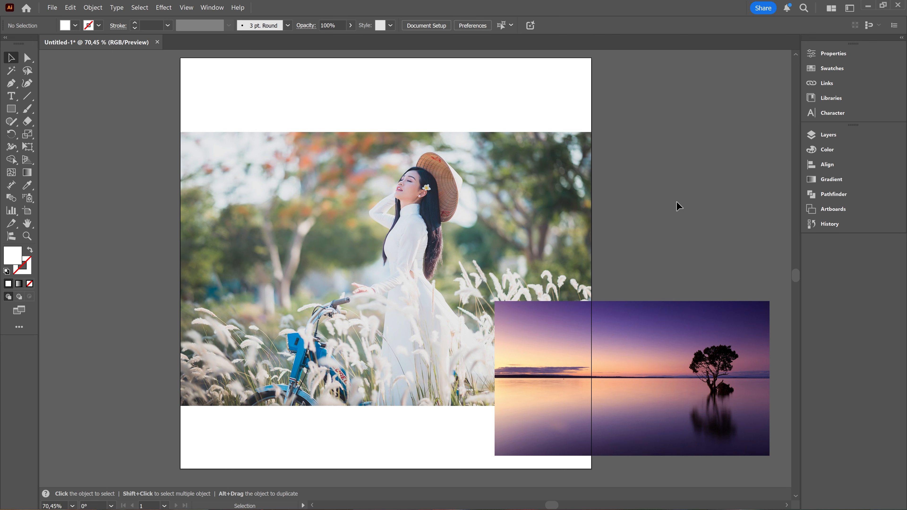